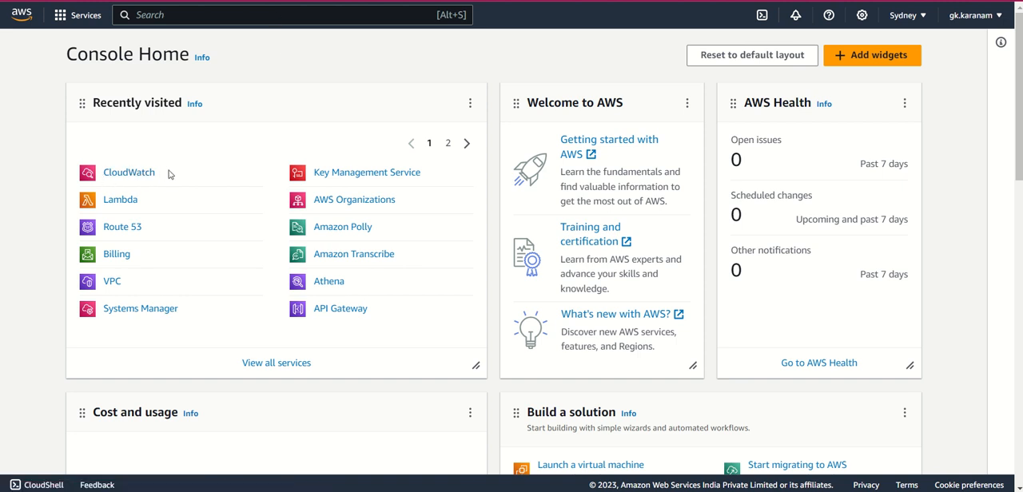
# - Search the AWS services for "Cloudwatch" and open the CloudWatch console
pyautogui.moveTo(148, 171); pyautogui.dragTo(105, 172)
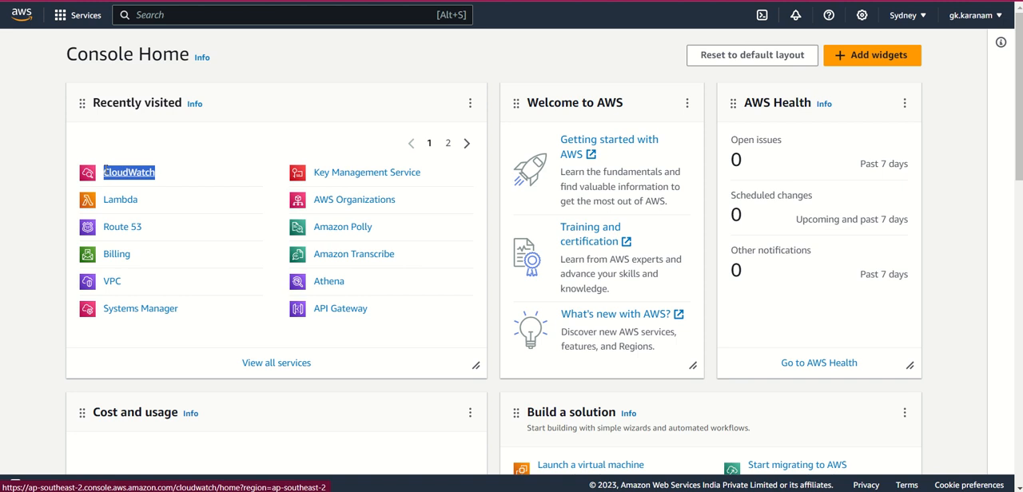
pyautogui.click(247, 14)
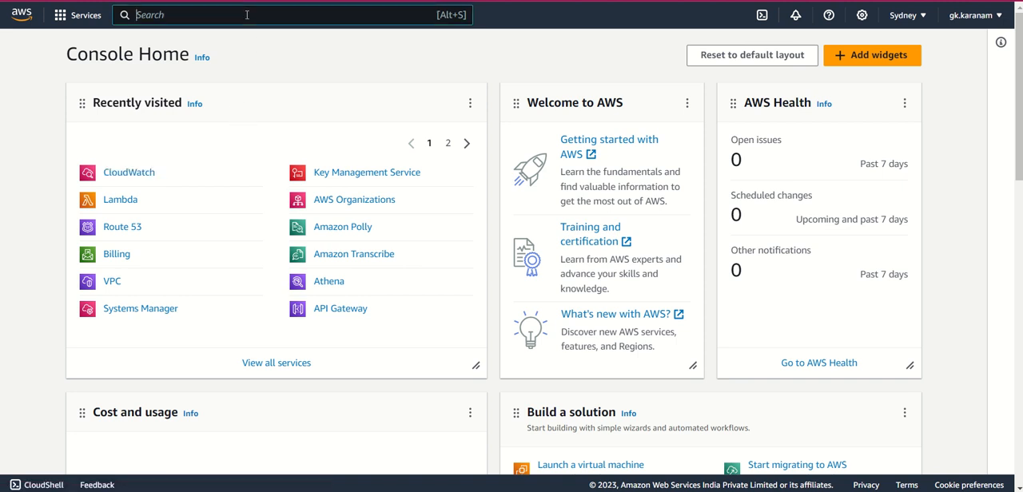
pyautogui.write('Ca')
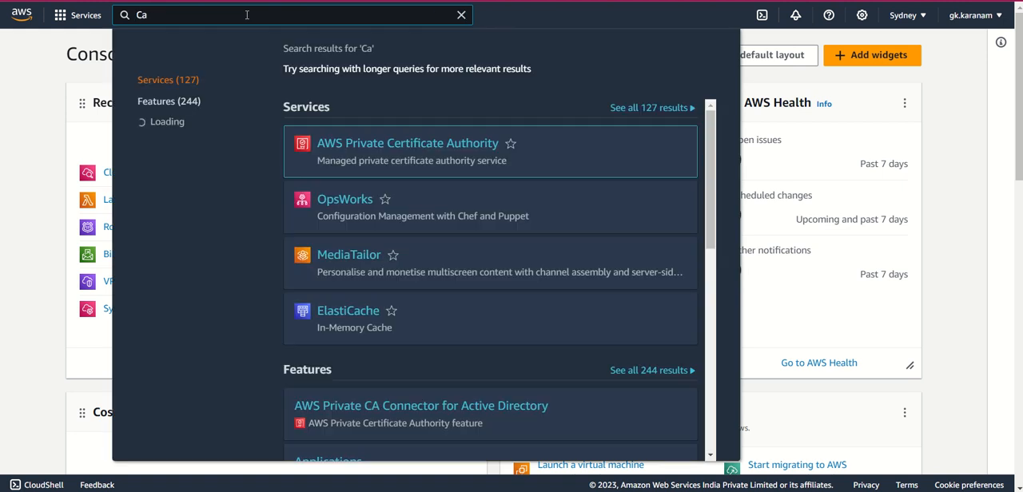
pyautogui.press('BackSpace')
pyautogui.press('BackSpace')
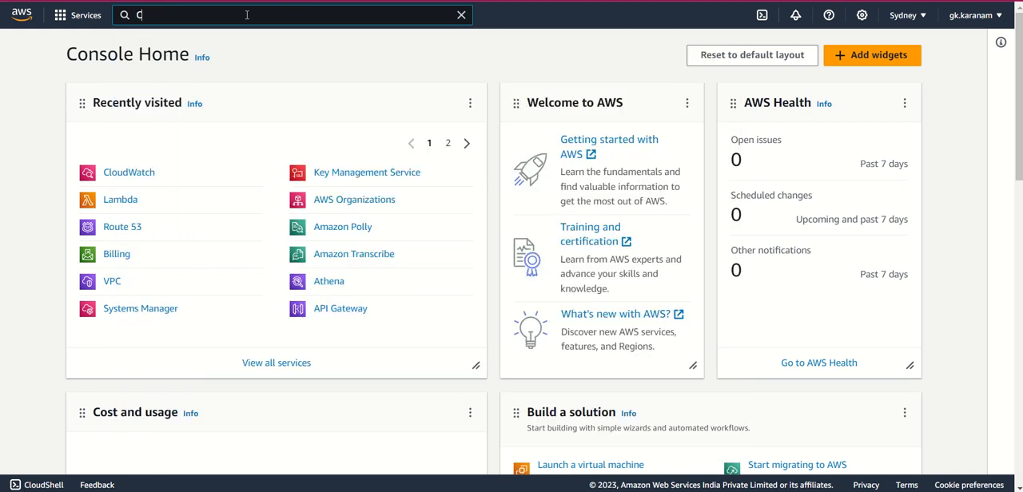
pyautogui.write('Cloudwatch')
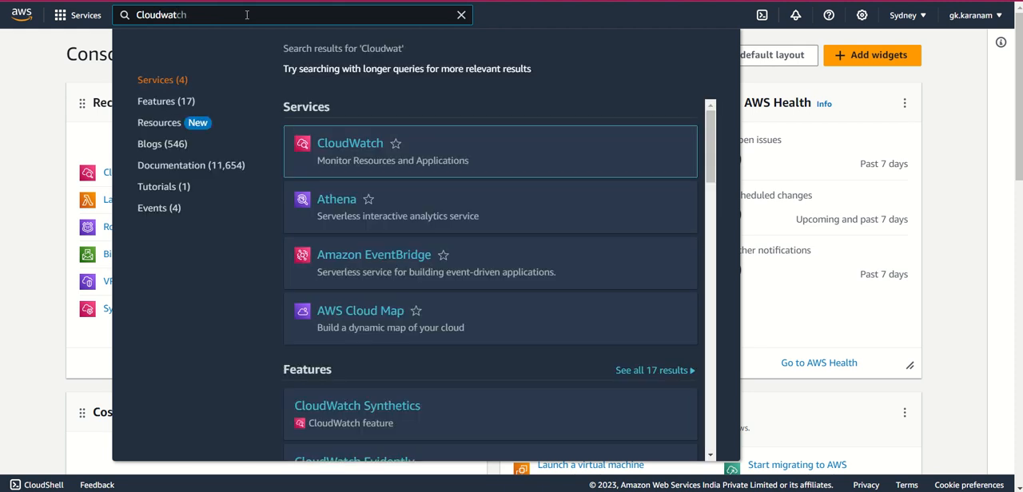
pyautogui.moveTo(348, 143)
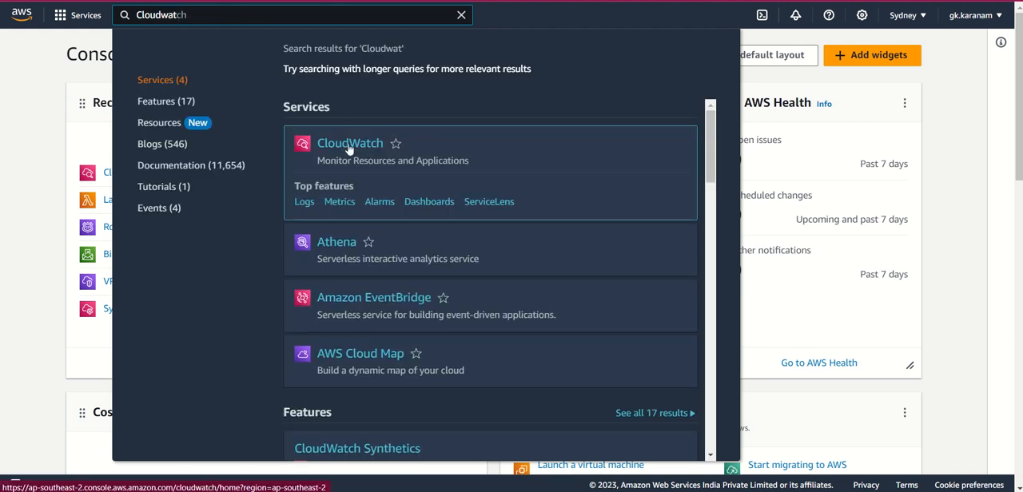
pyautogui.click(347, 143)
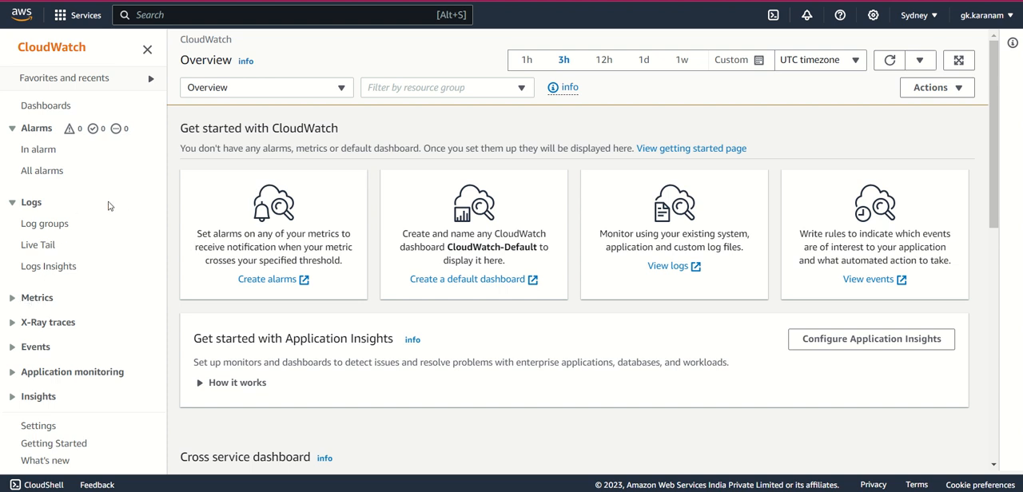
# - Open the /aws/lambda/DemoLambdaFunction log group from the log groups list and examine the names of its log streams
pyautogui.click(61, 230)
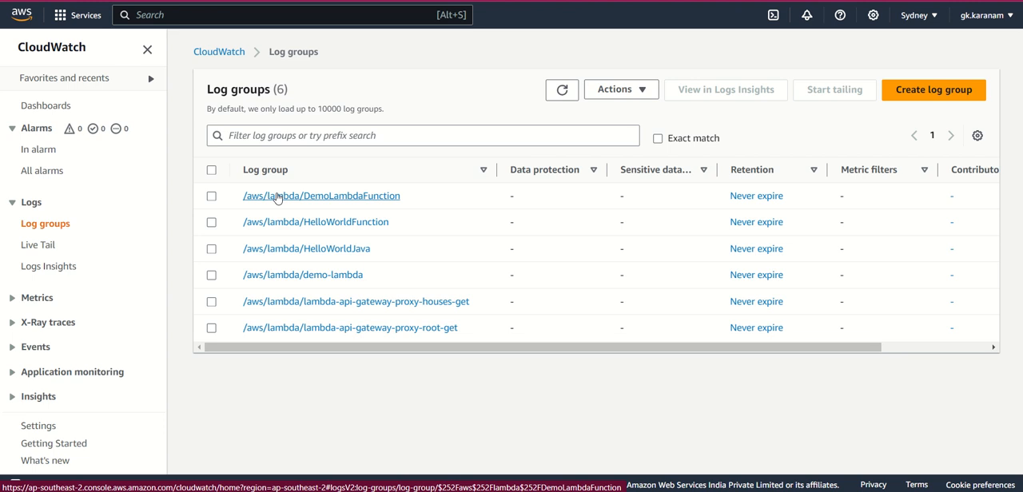
pyautogui.click(356, 202)
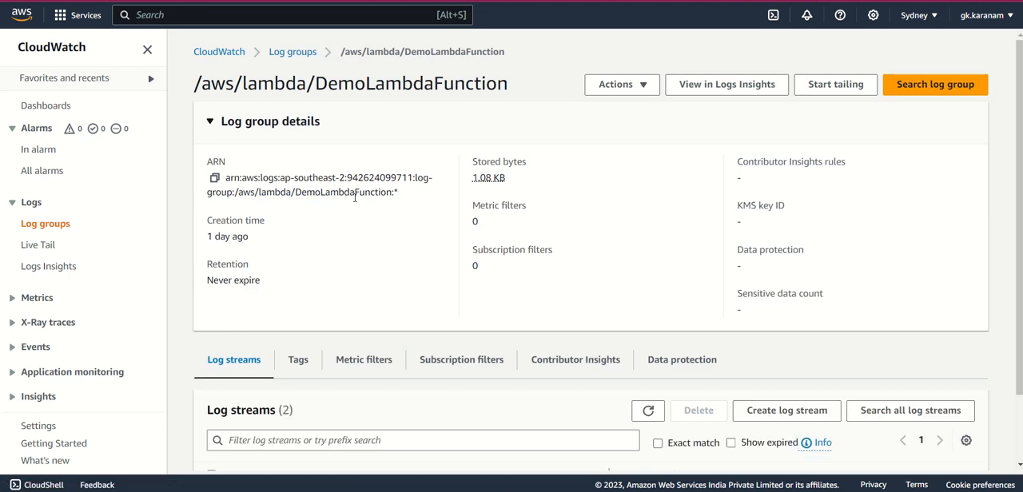
pyautogui.scroll(-1, 272, 240)
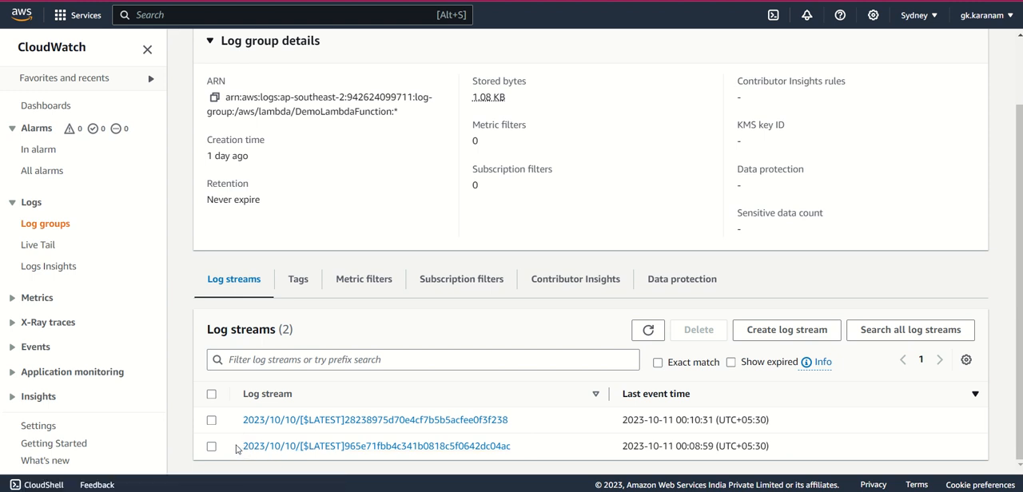
pyautogui.moveTo(238, 448); pyautogui.dragTo(297, 457)
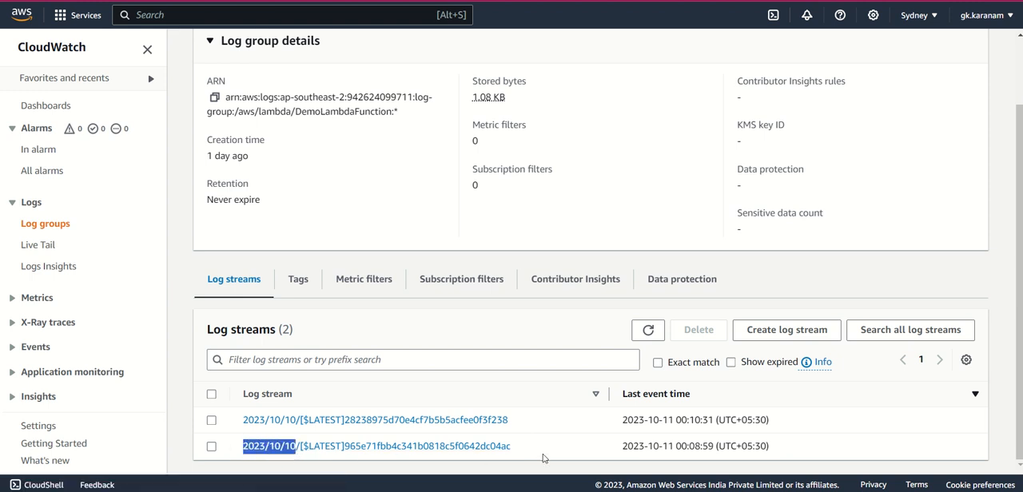
pyautogui.moveTo(533, 452); pyautogui.dragTo(391, 452)
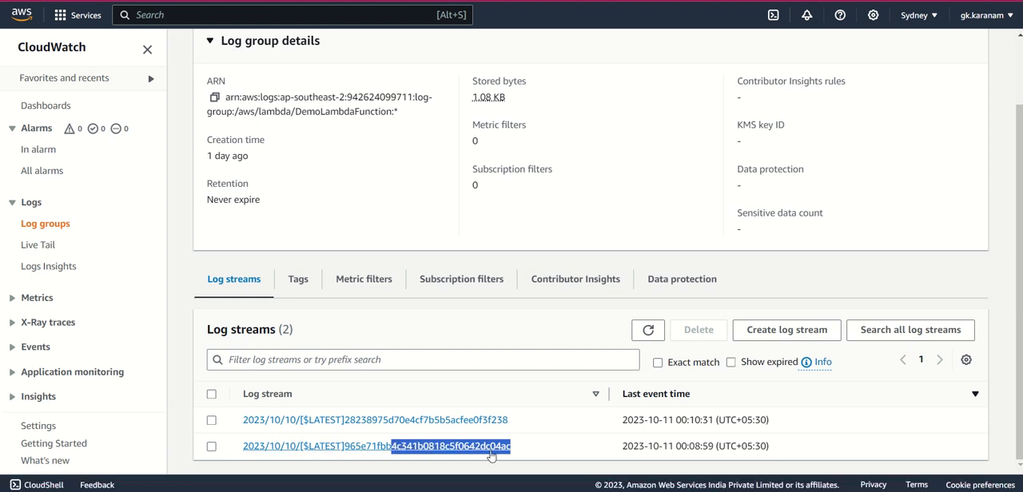
# - Open the older log stream of DemoLambdaFunction and inspect the logged event message containing key1, key2 and key3
pyautogui.click(405, 449)
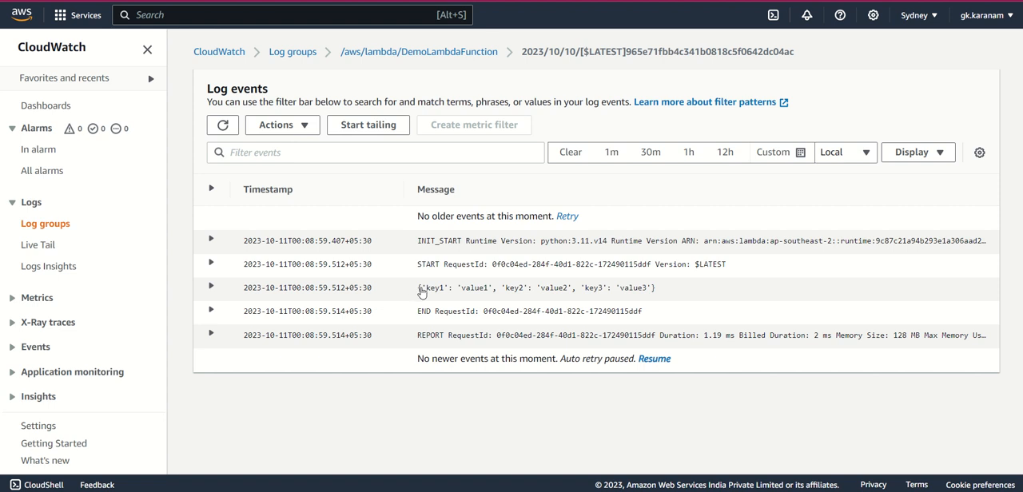
pyautogui.moveTo(421, 292); pyautogui.dragTo(664, 293)
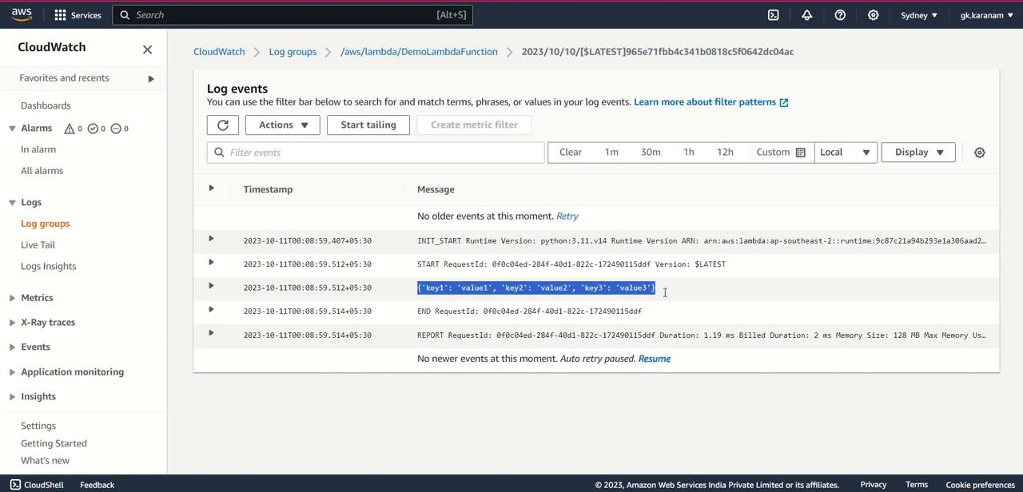
pyautogui.click(646, 294)
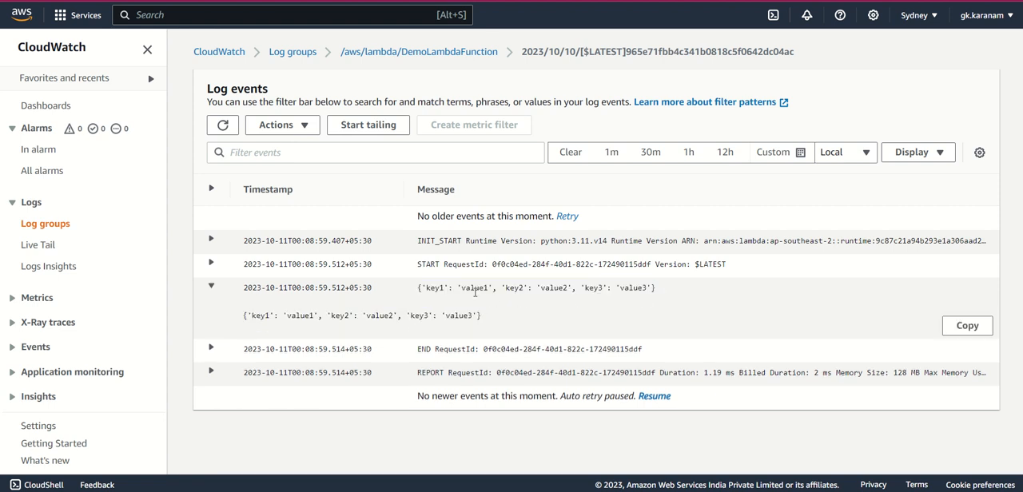
pyautogui.doubleClick(436, 293)
# - Return to the DemoLambdaFunction log group, open its newer log stream and examine the message the function printed
pyautogui.click(416, 53)
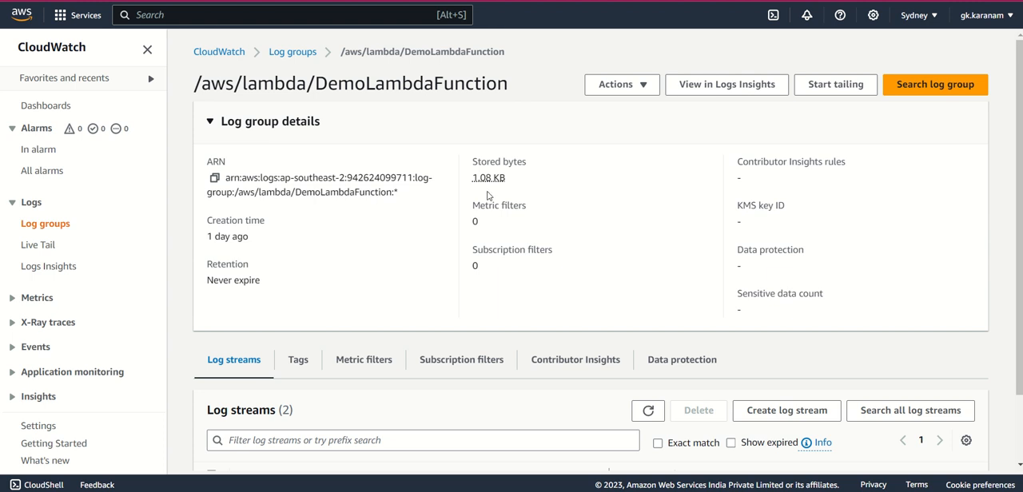
pyautogui.scroll(-1, 492, 202)
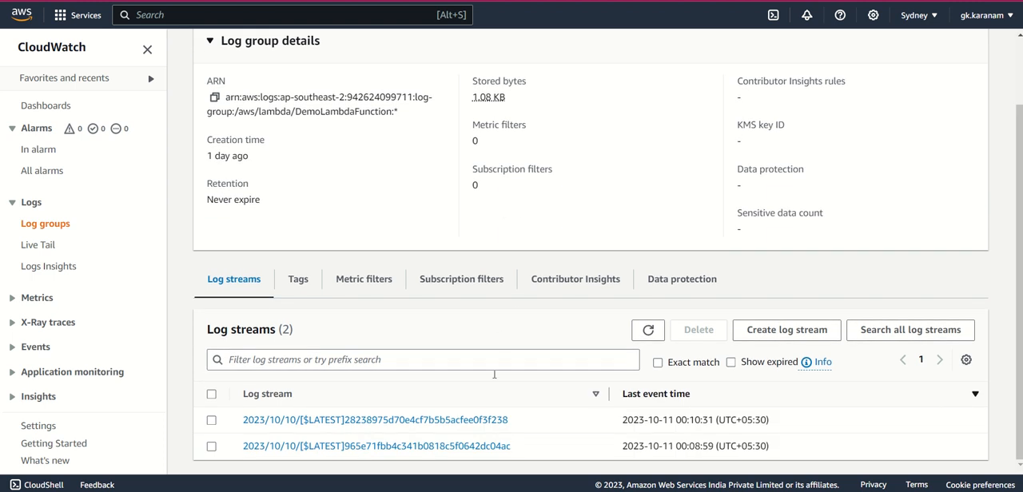
pyautogui.click(480, 421)
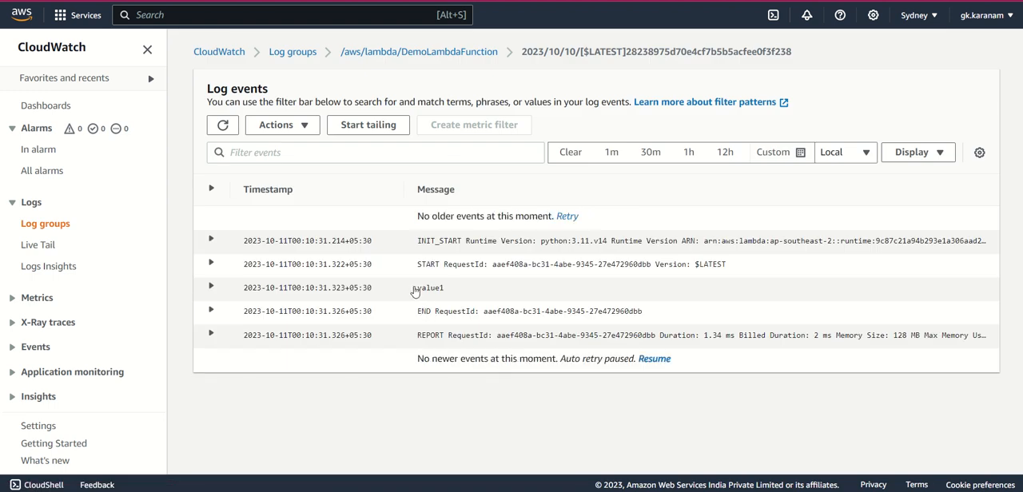
pyautogui.moveTo(415, 291); pyautogui.dragTo(461, 291)
# - Open Logs Insights and apply a custom relative time range of 3 weeks to the query
pyautogui.click(49, 267)
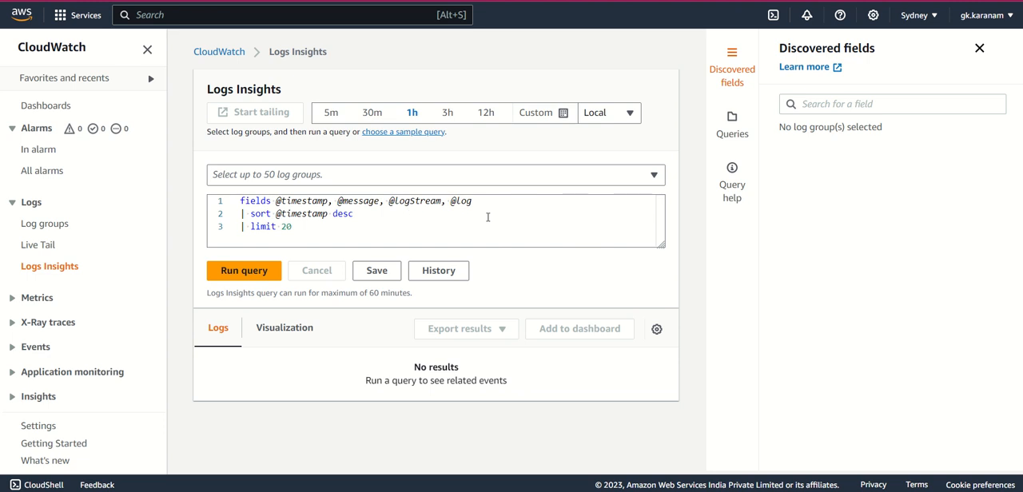
pyautogui.click(313, 227)
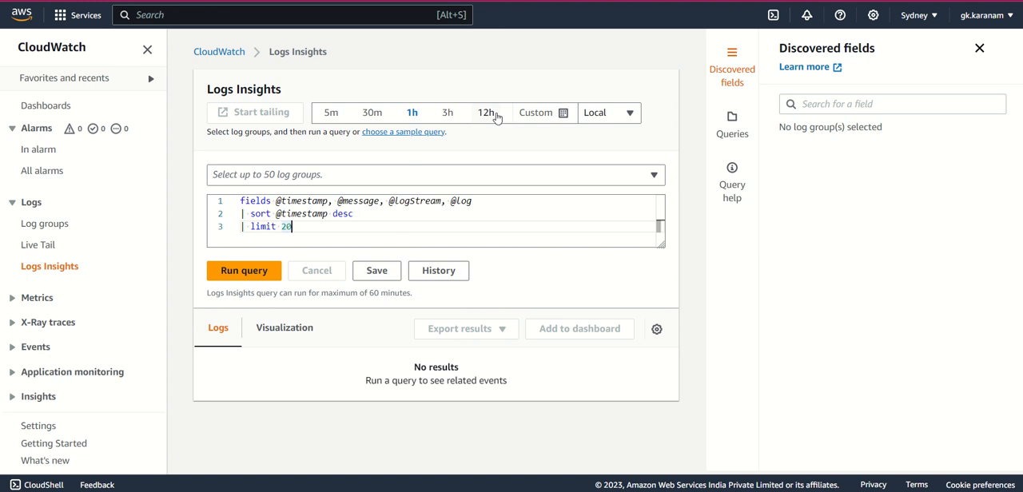
pyautogui.click(562, 114)
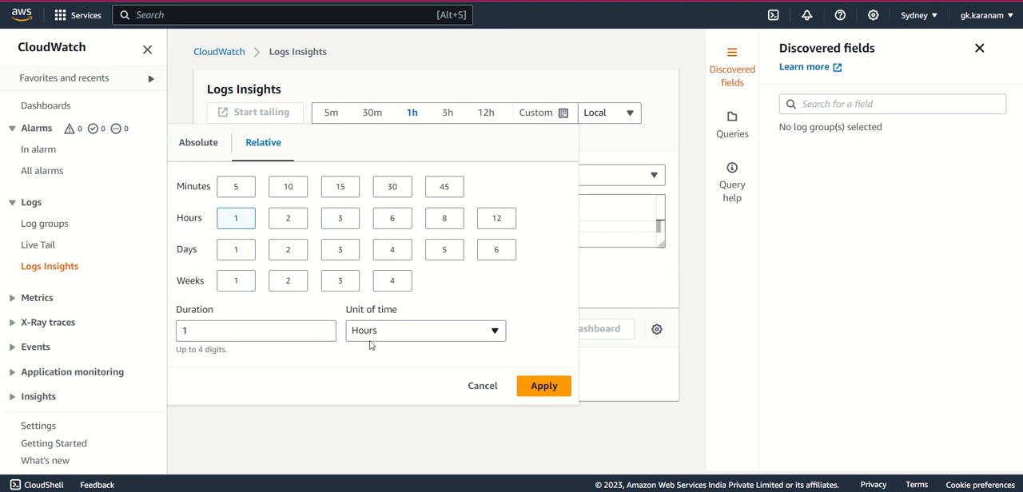
pyautogui.doubleClick(326, 329)
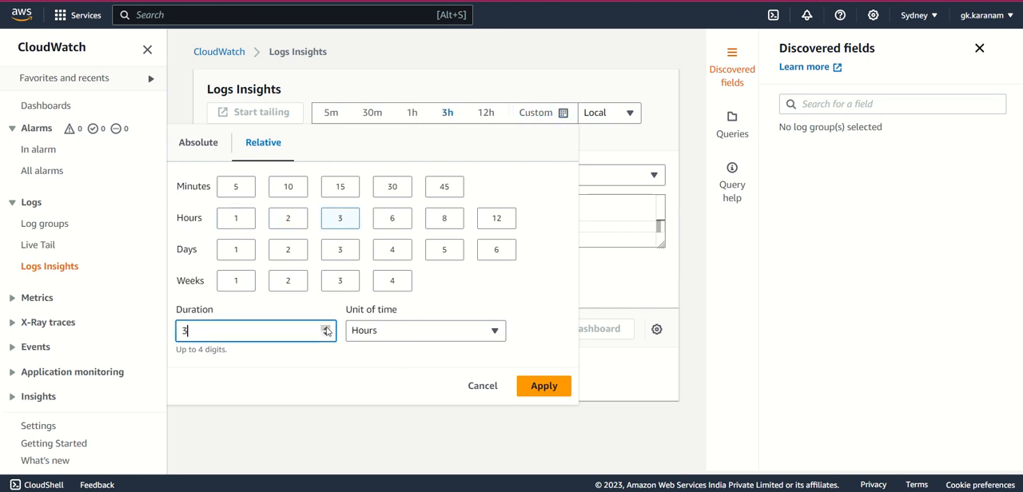
pyautogui.click(494, 332)
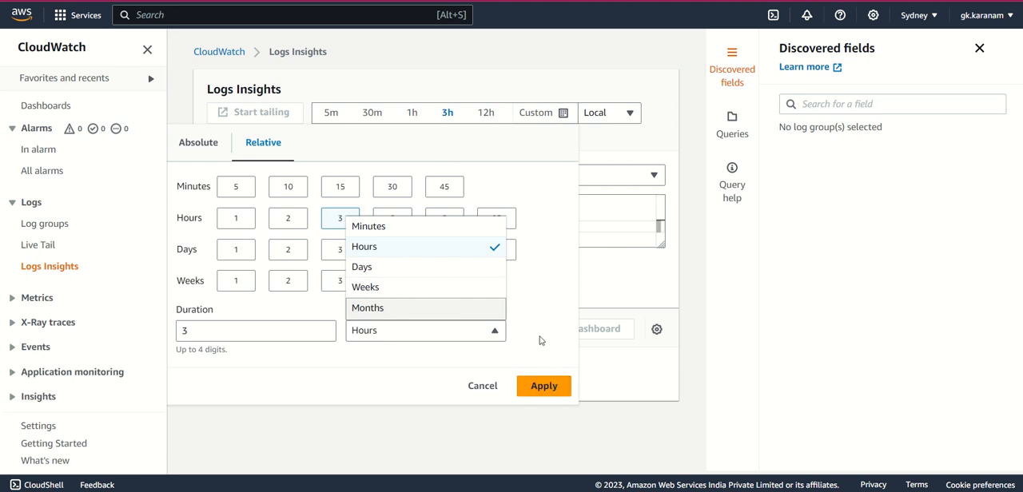
pyautogui.click(392, 288)
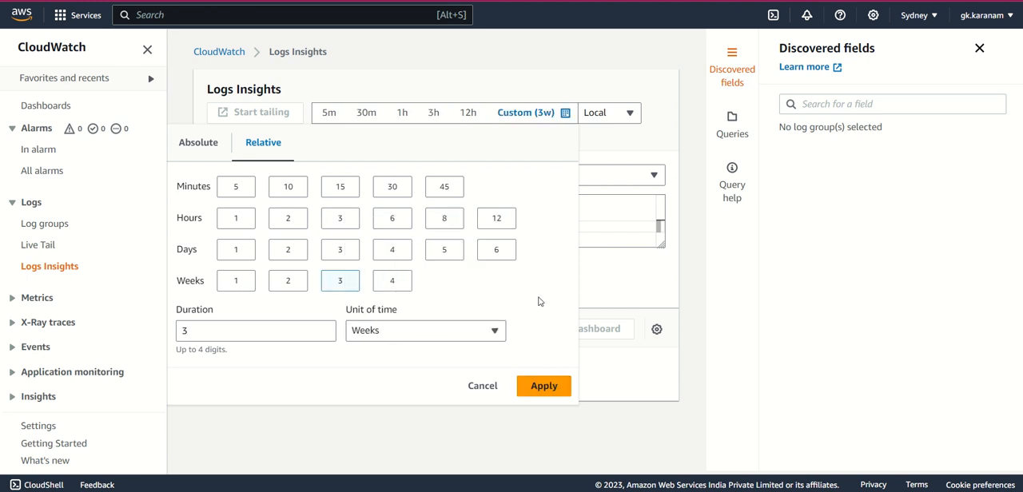
pyautogui.click(544, 387)
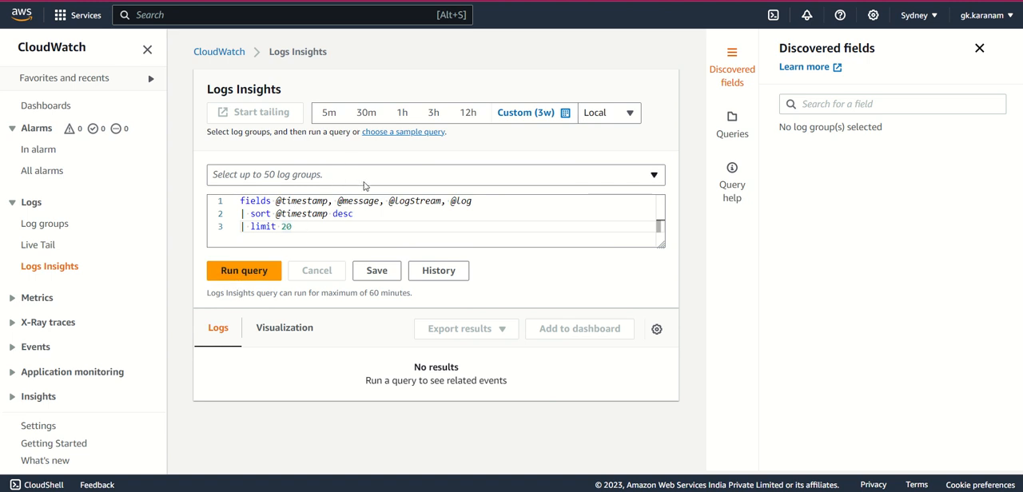
# - Choose the /aws/lambda/DemoLambdaFunction log group for the query, run it with the default limit of 20 and view the records
pyautogui.click(653, 176)
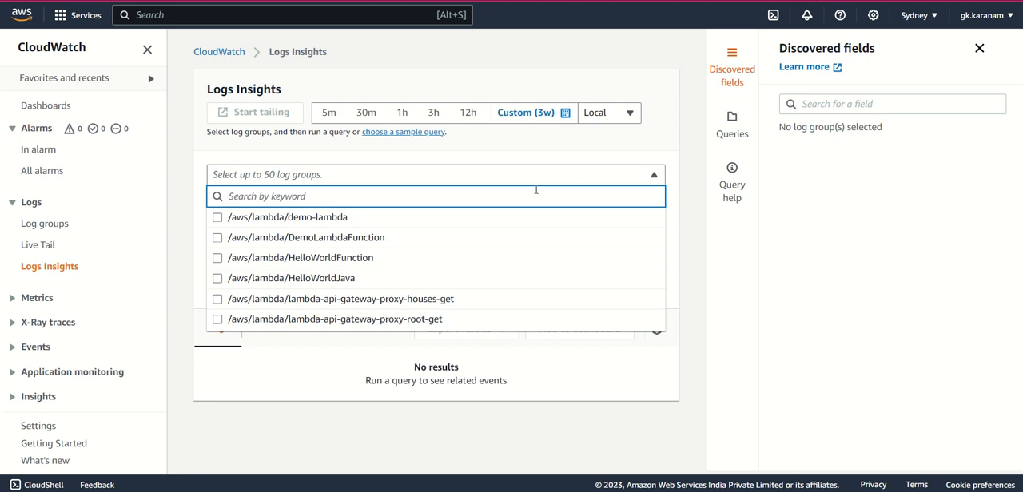
pyautogui.click(218, 239)
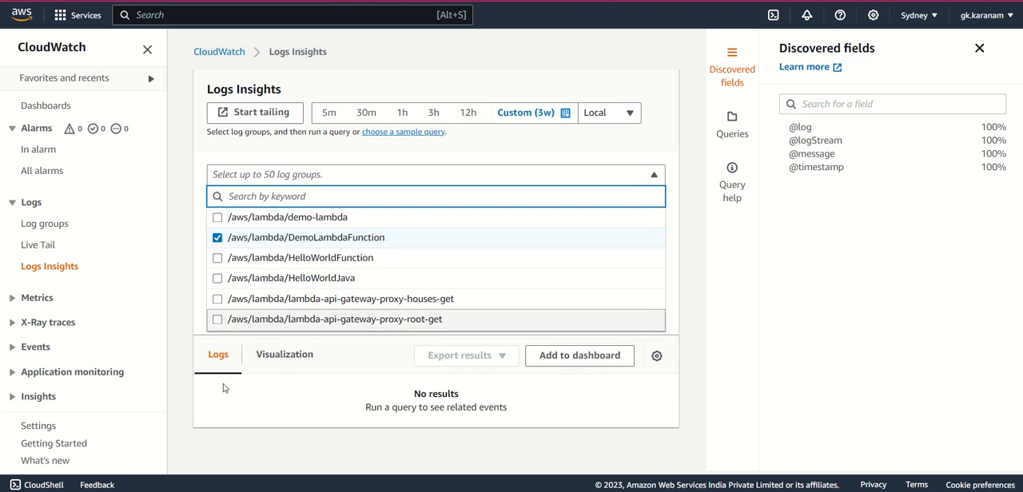
pyautogui.click(181, 257)
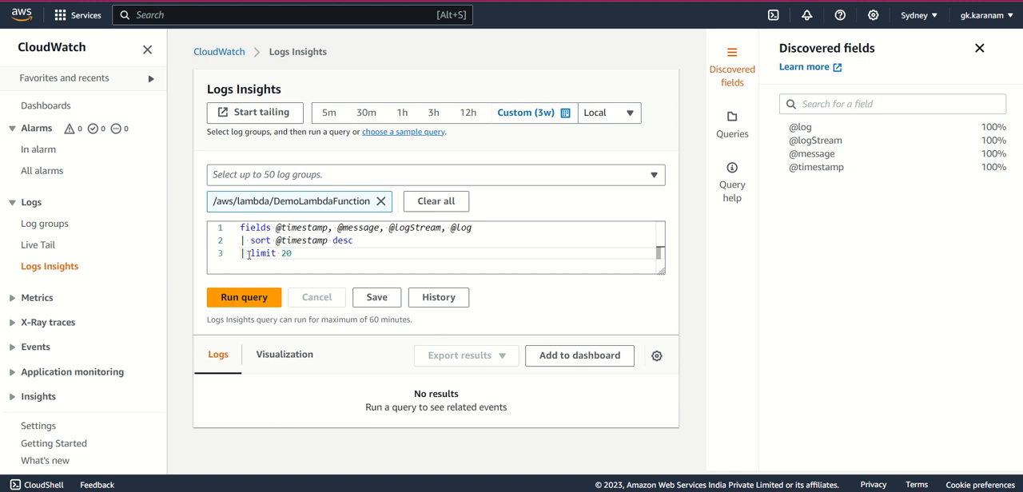
pyautogui.click(245, 298)
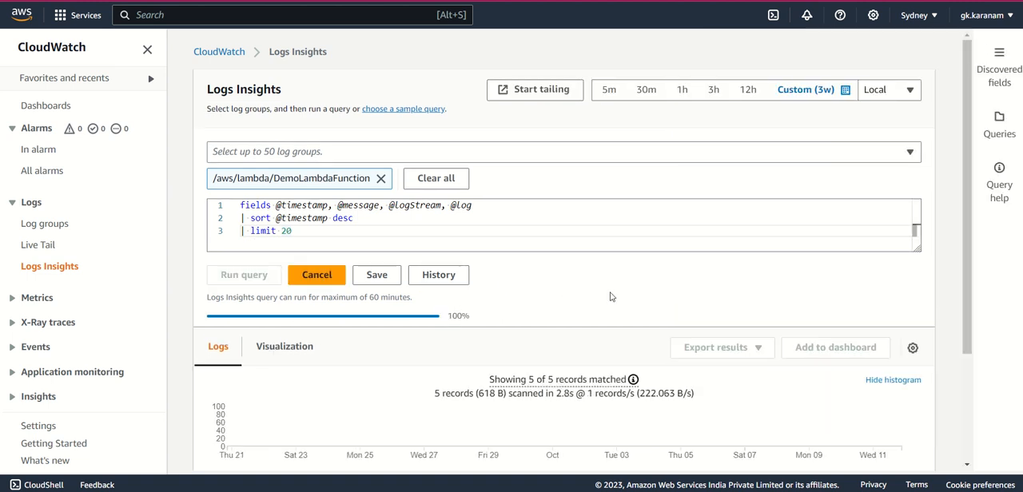
pyautogui.scroll(-3, 631, 300)
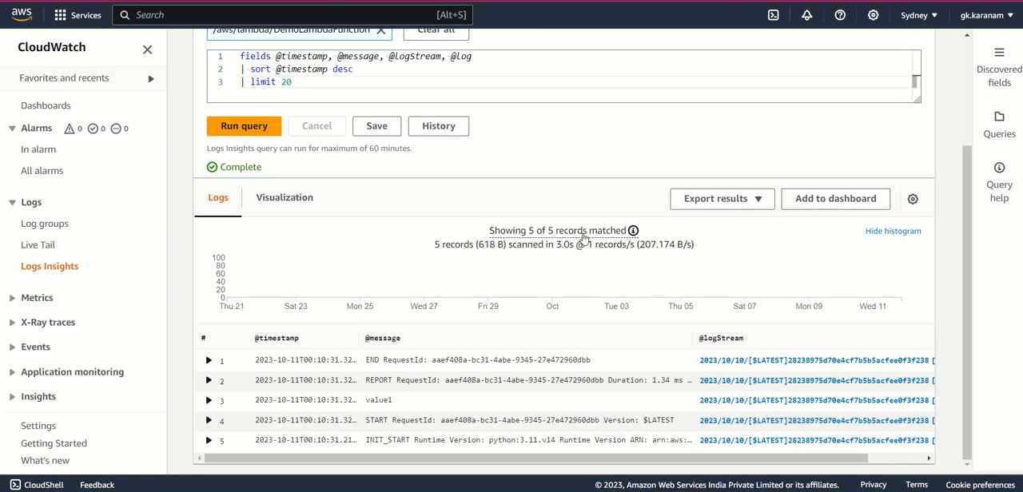
# - Change the query's result limit to 1 and run it again
pyautogui.scroll(3, 583, 331)
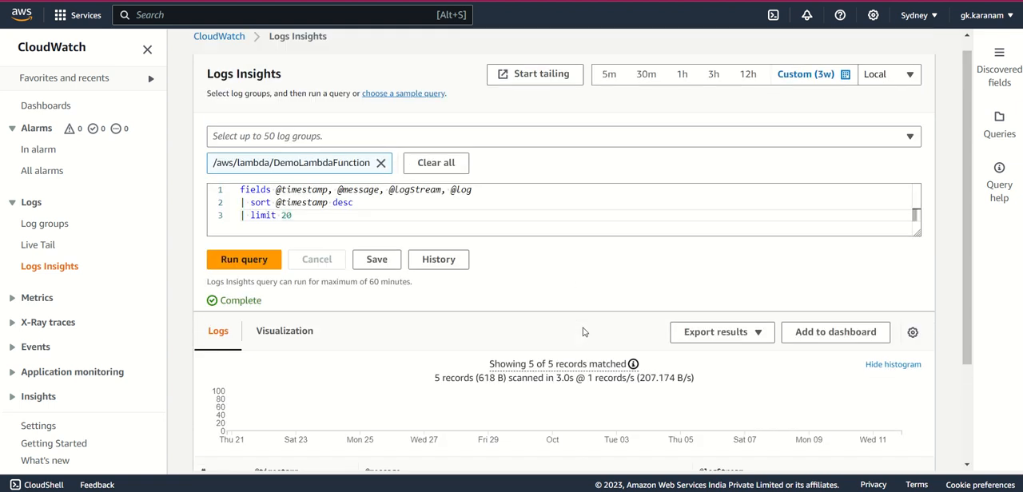
pyautogui.click(312, 218)
pyautogui.press('BackSpace')
pyautogui.press('BackSpace')
pyautogui.write('1')
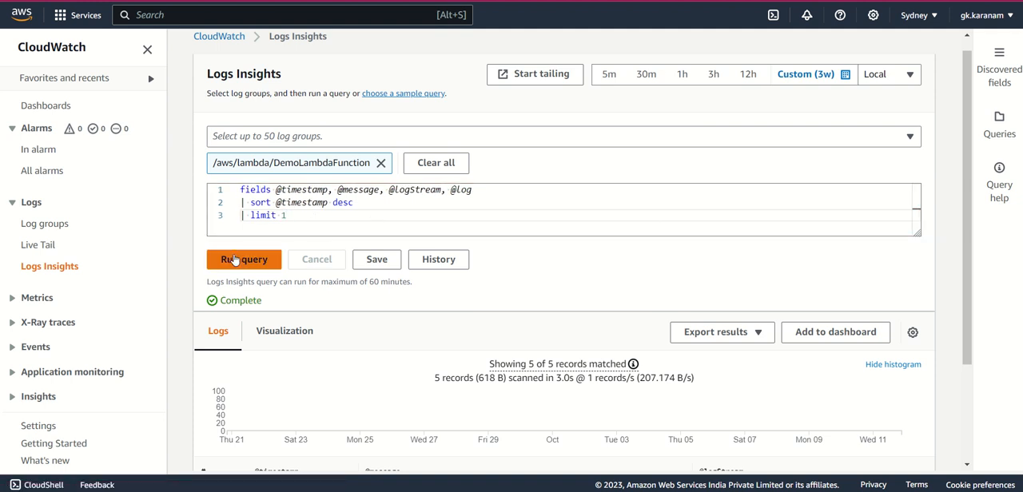
pyautogui.click(238, 260)
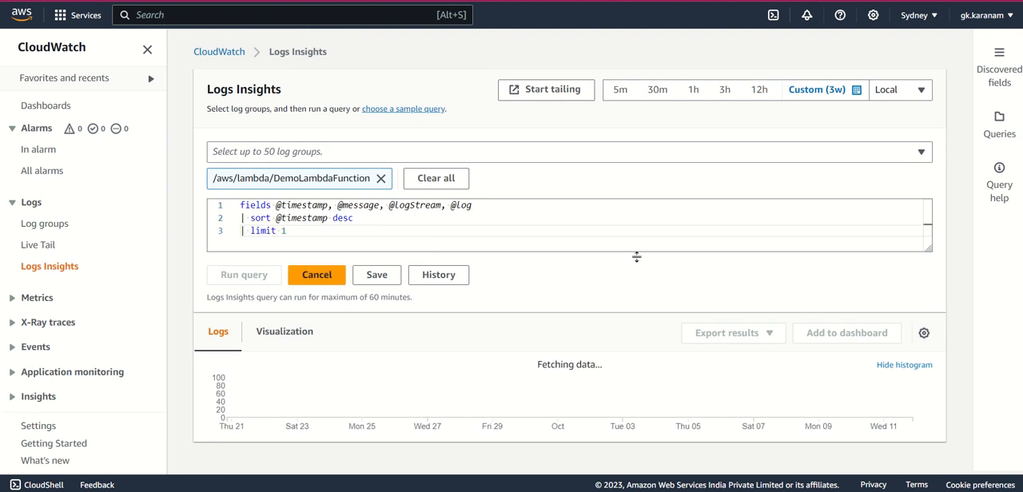
# - Expand the returned log record to examine its individual fields and values
pyautogui.scroll(-2, 637, 259)
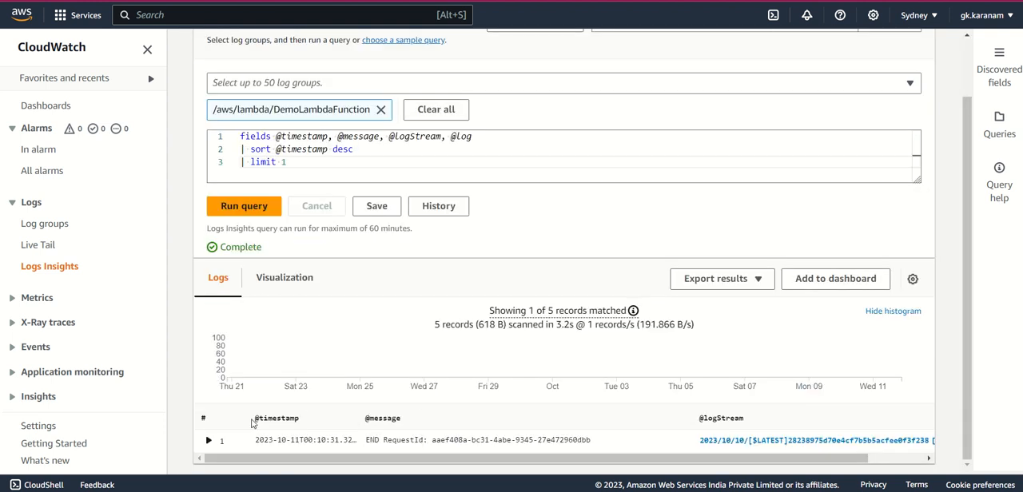
pyautogui.click(209, 441)
pyautogui.scroll(-1, 408, 369)
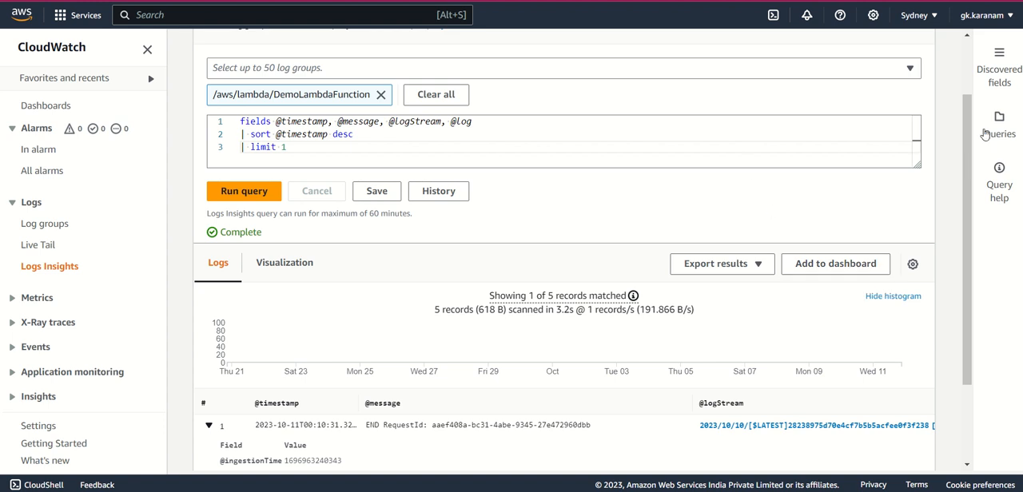
# - Browse the Lambda and common sample queries, and expand the "25 most recently added log events" sample to view its code
pyautogui.moveTo(969, 132); pyautogui.dragTo(971, 87)
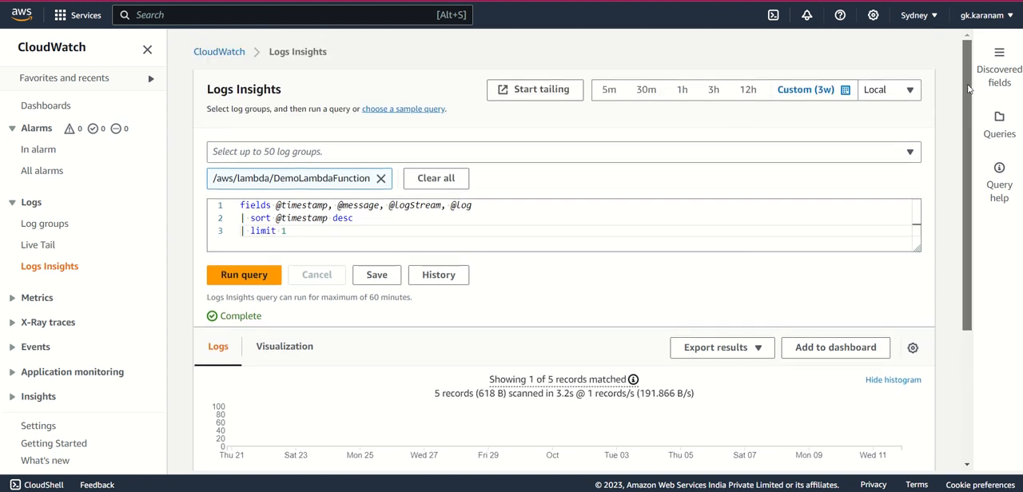
pyautogui.click(997, 121)
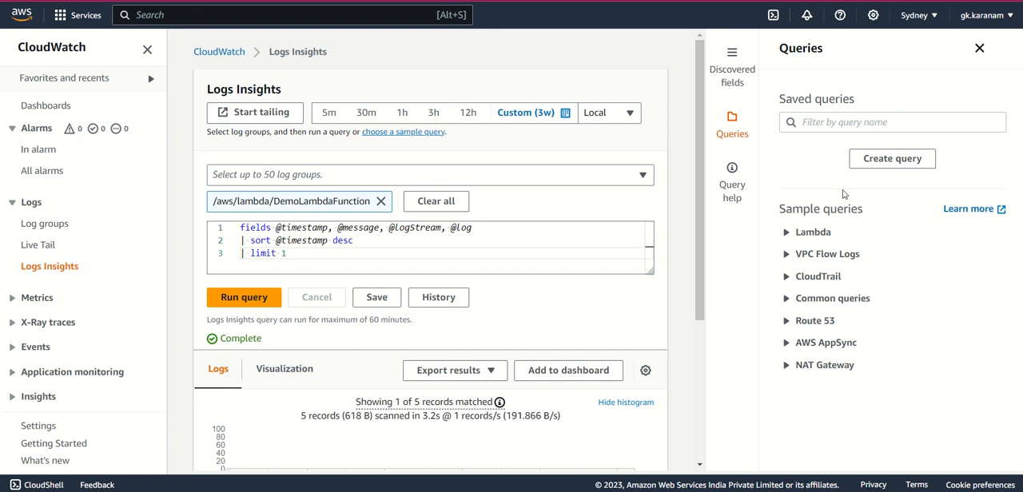
pyautogui.click(788, 233)
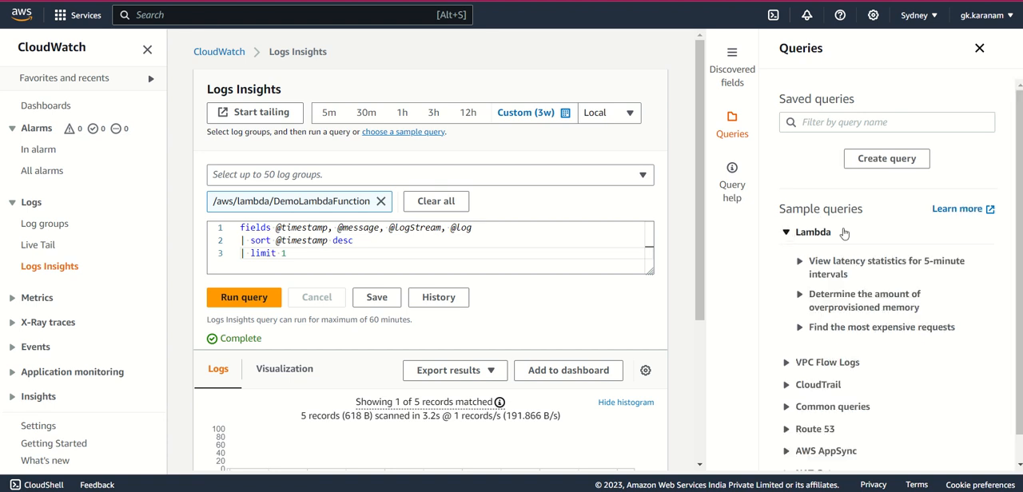
pyautogui.scroll(-1, 842, 269)
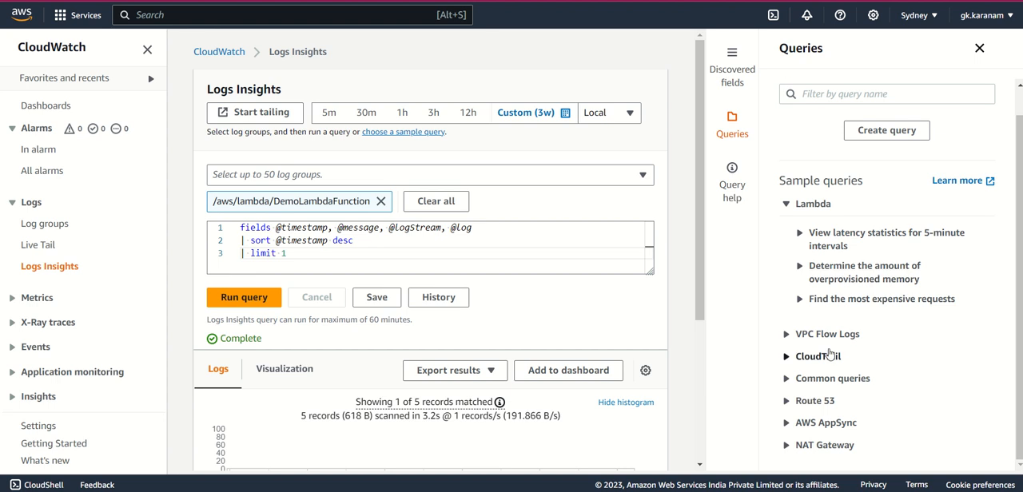
pyautogui.click(786, 379)
pyautogui.scroll(-3, 868, 324)
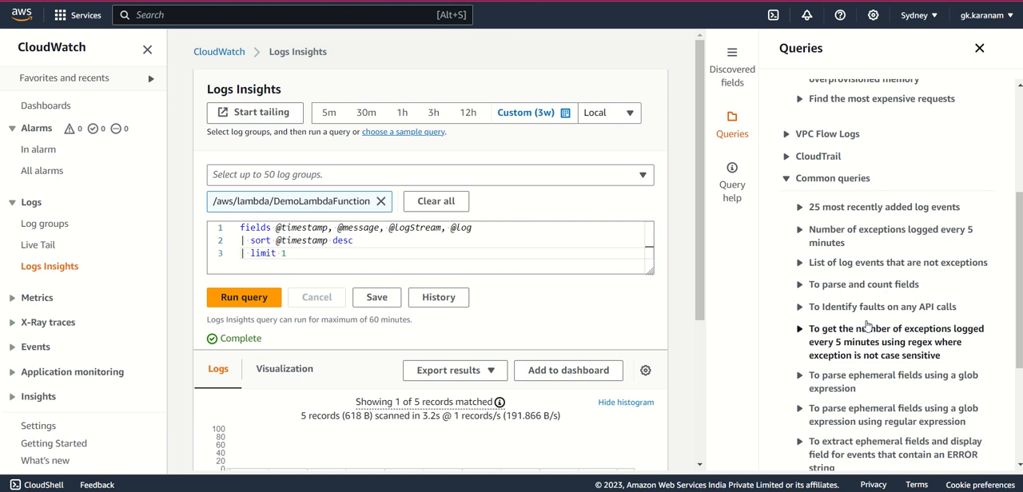
pyautogui.click(800, 207)
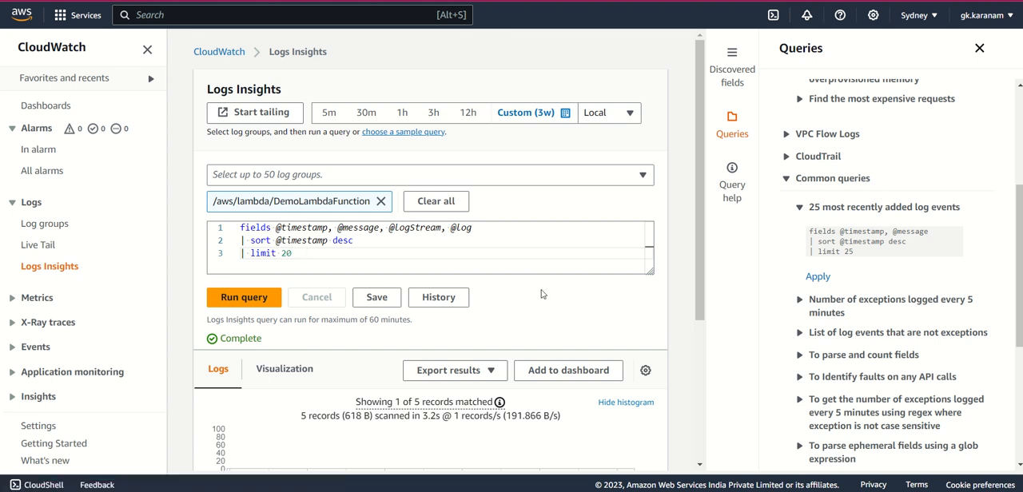
# - Apply the common sample query "List of log events that are not exceptions", run it and review the returned records
pyautogui.scroll(-1, 832, 314)
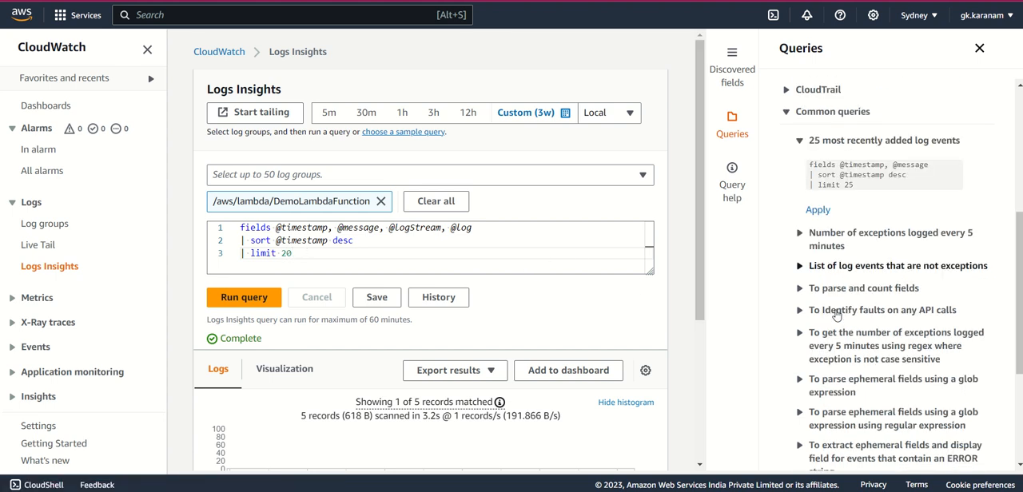
pyautogui.click(801, 268)
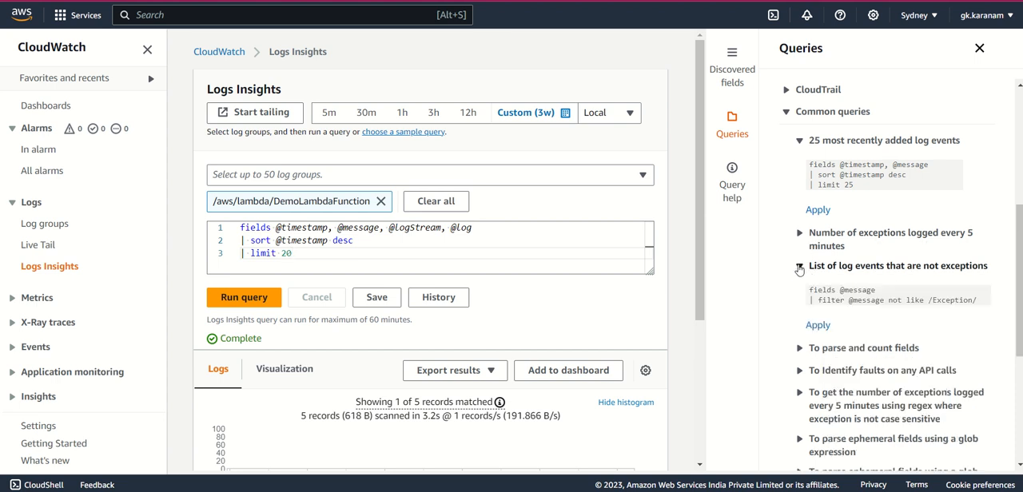
pyautogui.click(816, 327)
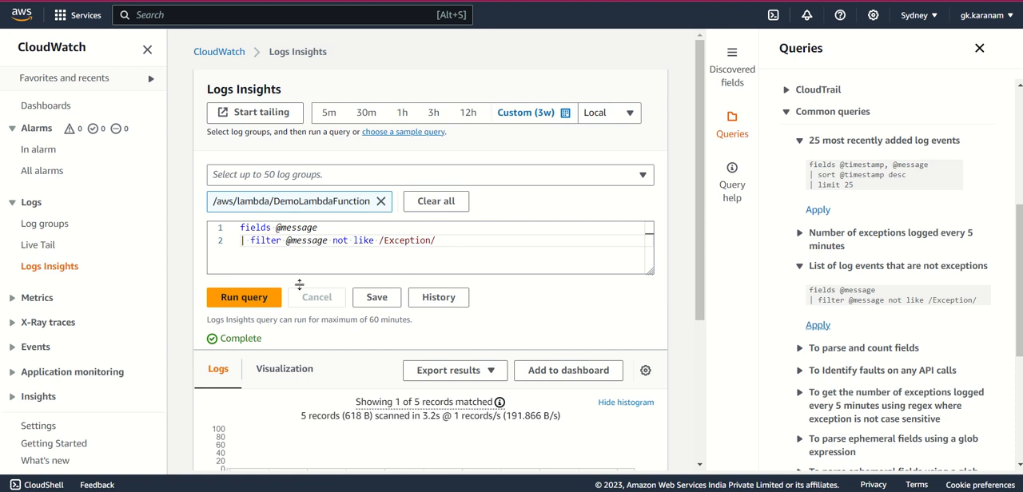
pyautogui.doubleClick(400, 241)
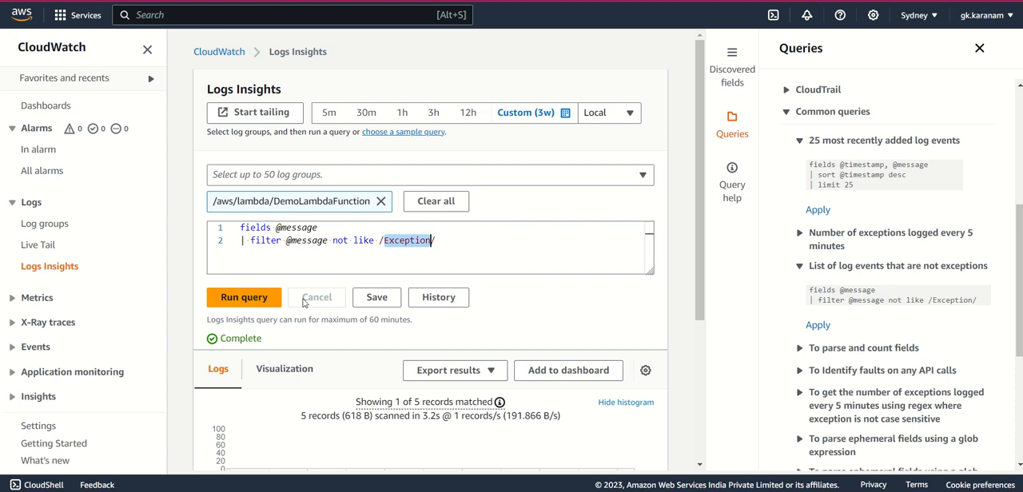
pyautogui.click(255, 301)
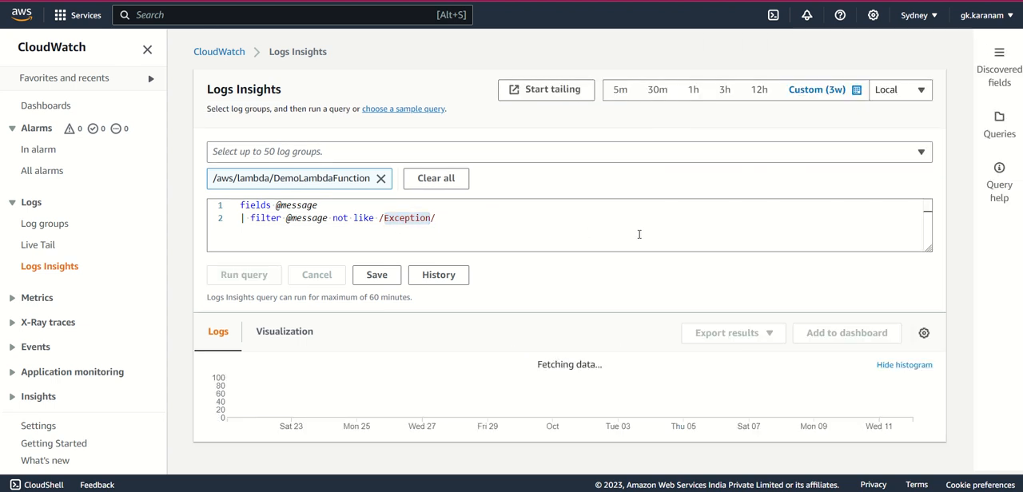
pyautogui.scroll(-2, 663, 258)
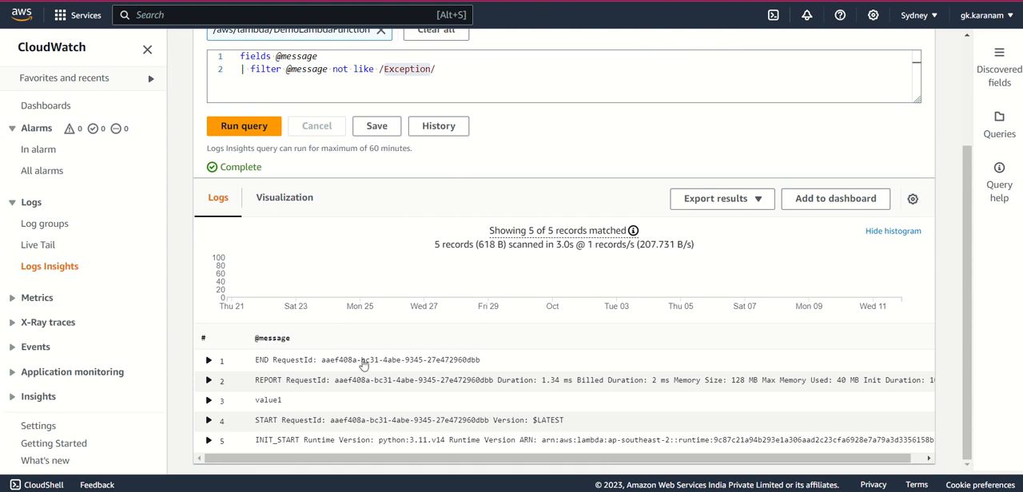
pyautogui.scroll(2, 378, 364)
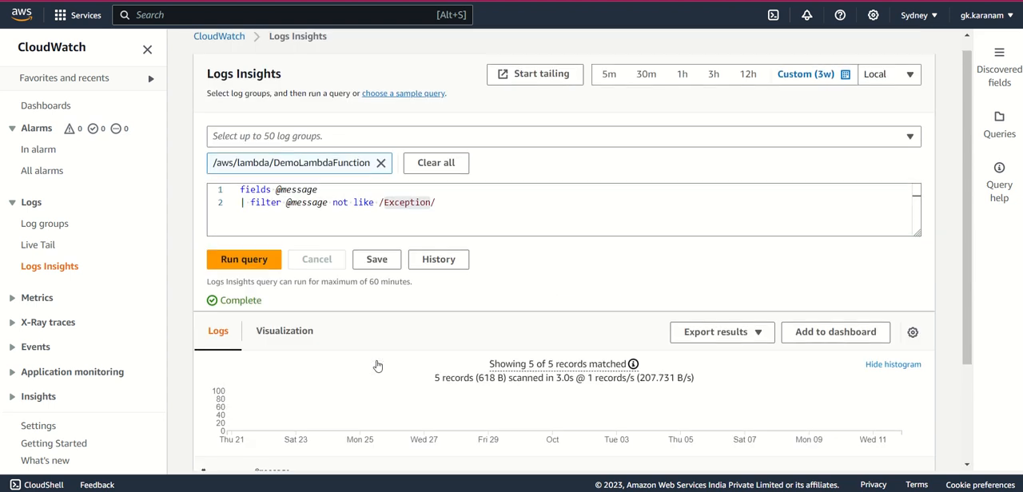
pyautogui.click(355, 204)
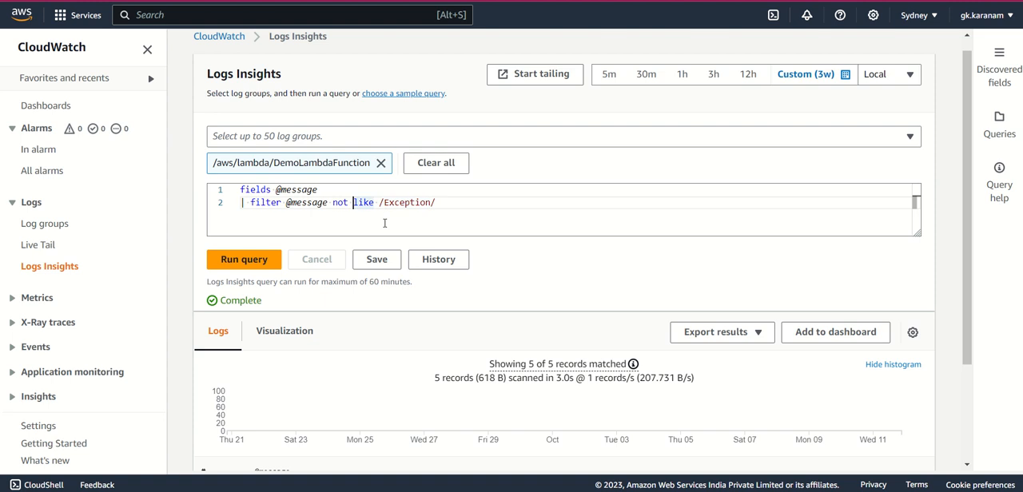
pyautogui.press('BackSpace')
pyautogui.press('BackSpace')
pyautogui.press('BackSpace')
pyautogui.press('BackSpace')
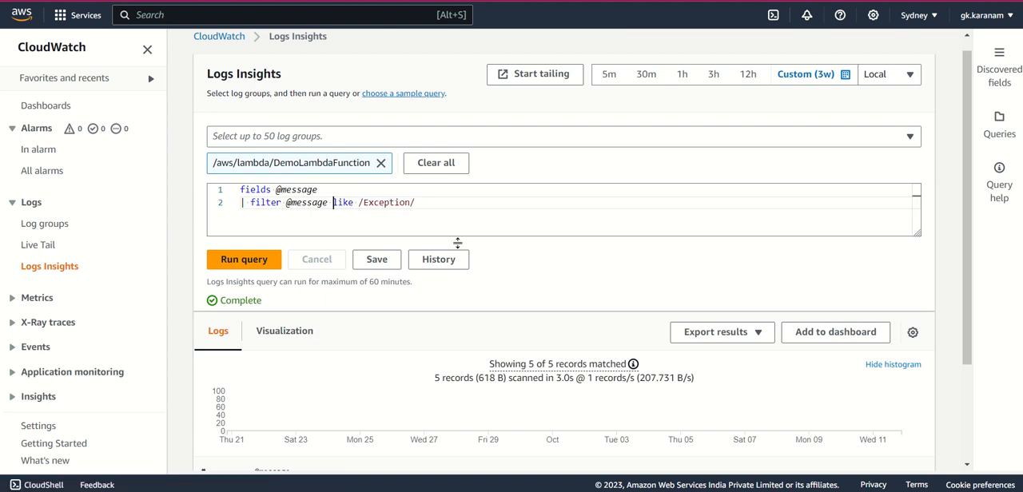
pyautogui.scroll(-1, 467, 256)
pyautogui.scroll(-2, 468, 255)
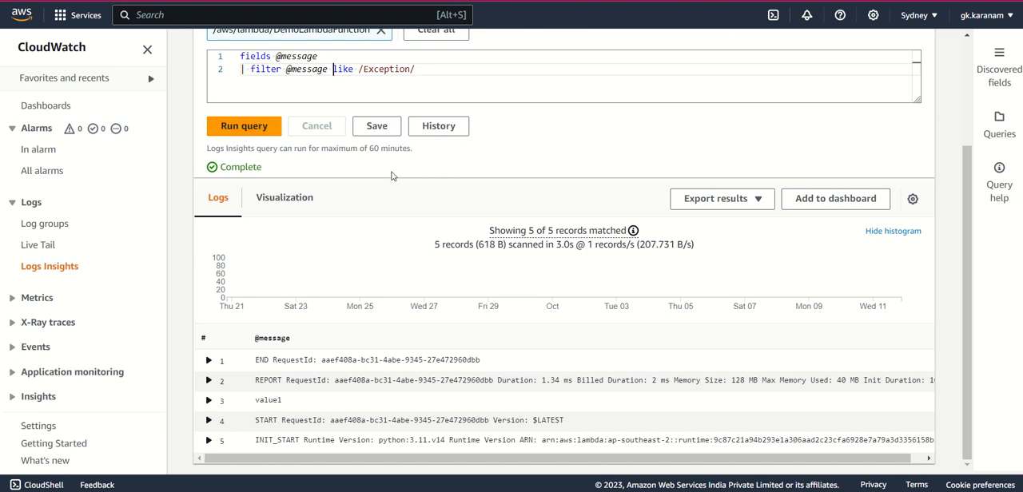
pyautogui.scroll(2, 392, 180)
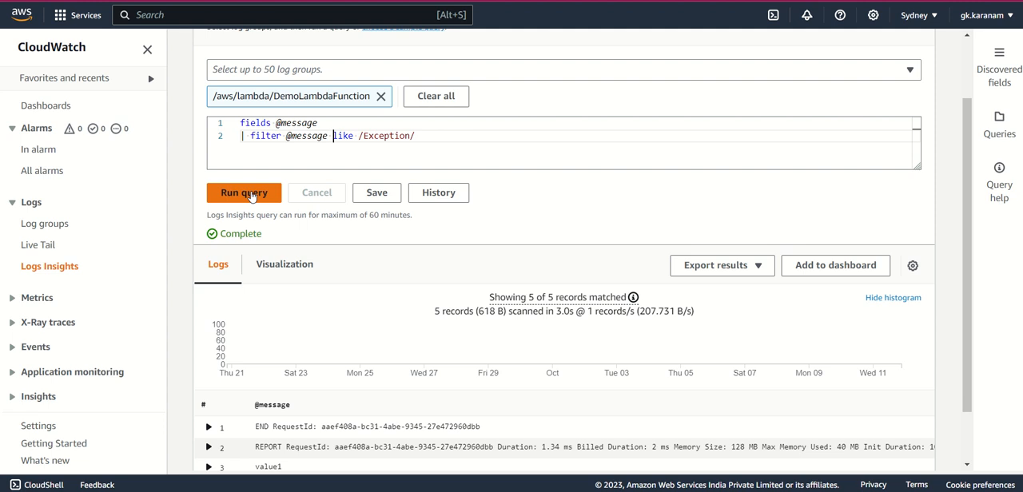
pyautogui.click(248, 193)
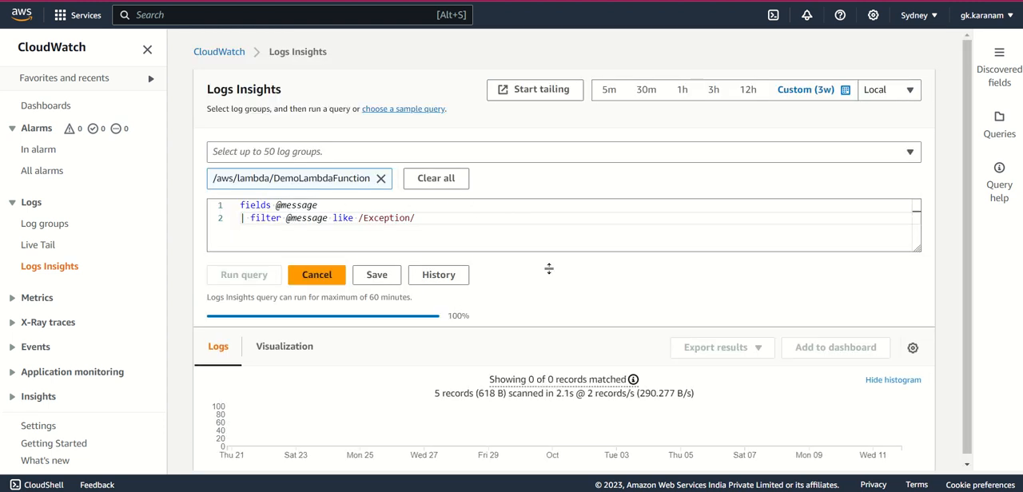
pyautogui.scroll(-1, 548, 270)
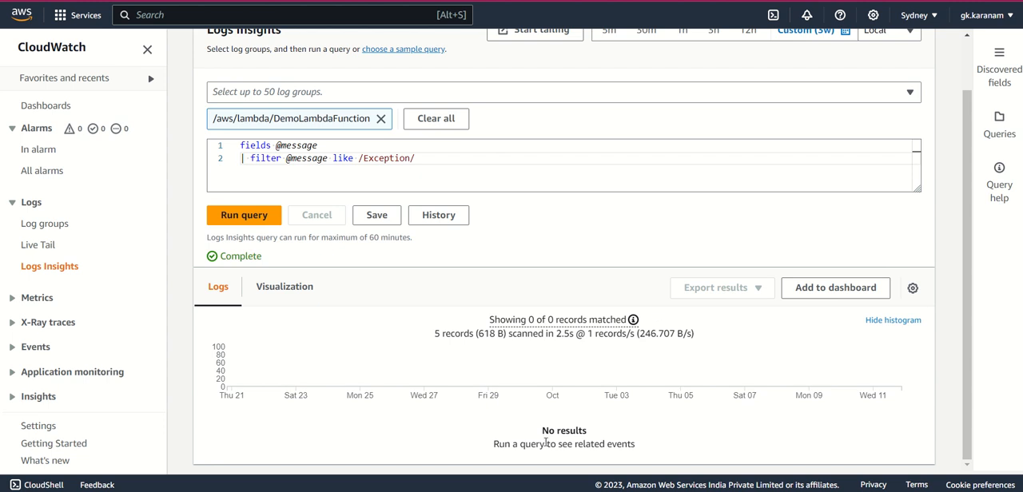
pyautogui.moveTo(542, 434); pyautogui.dragTo(593, 436)
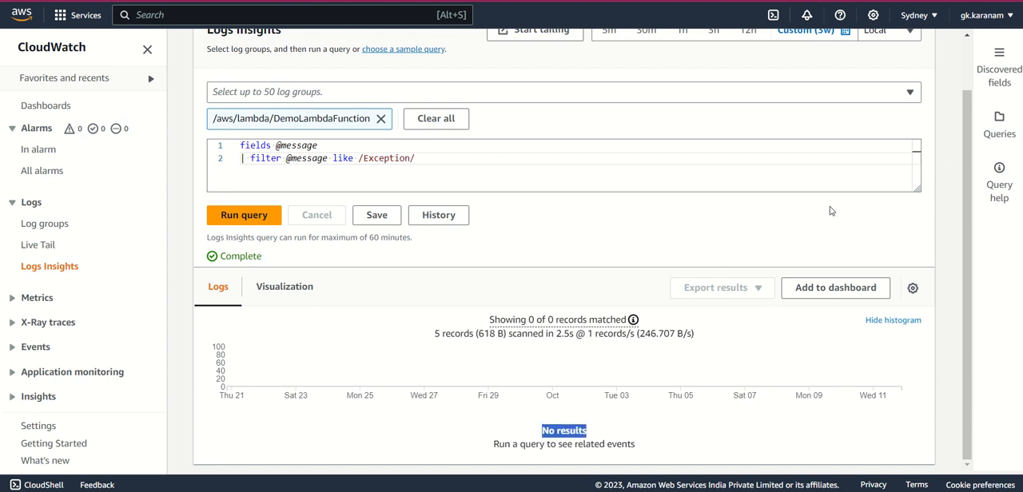
# - Reopen the sample queries and look through the remaining common queries
pyautogui.click(997, 131)
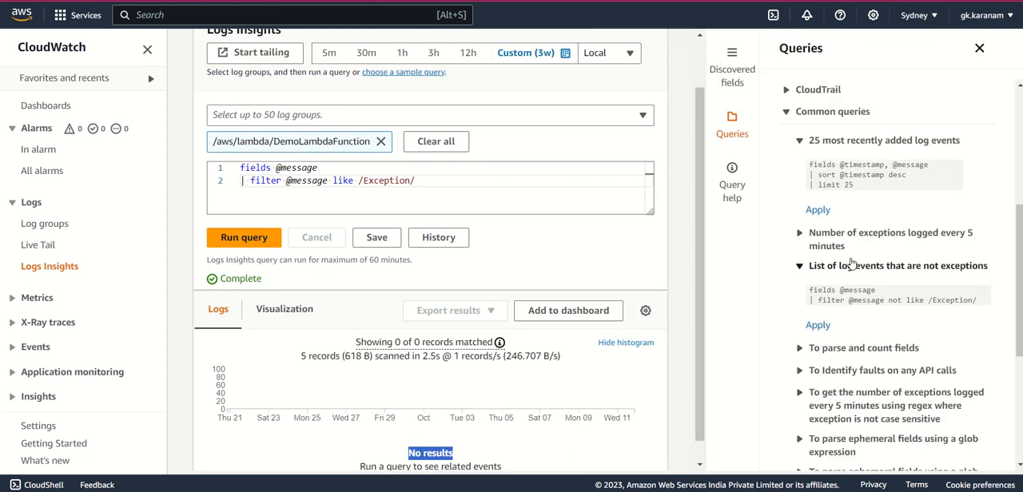
pyautogui.scroll(-4, 851, 268)
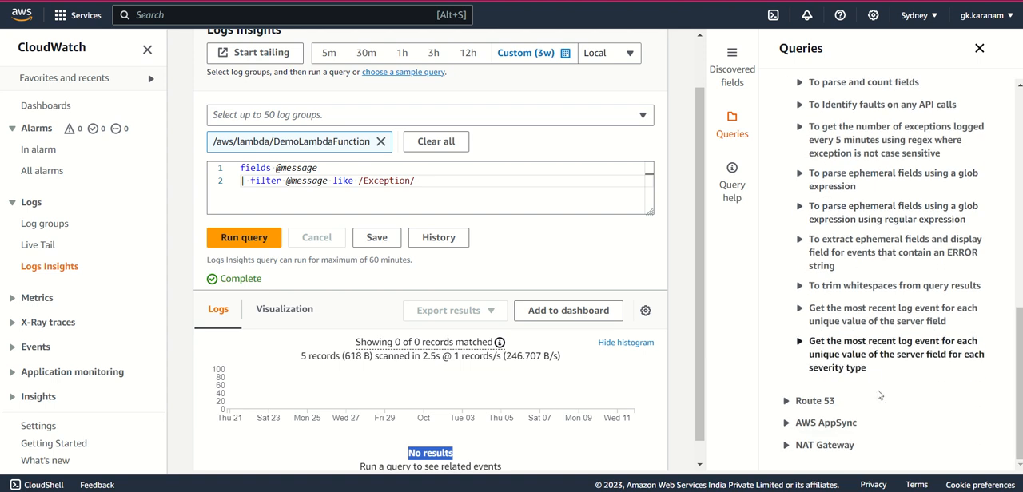